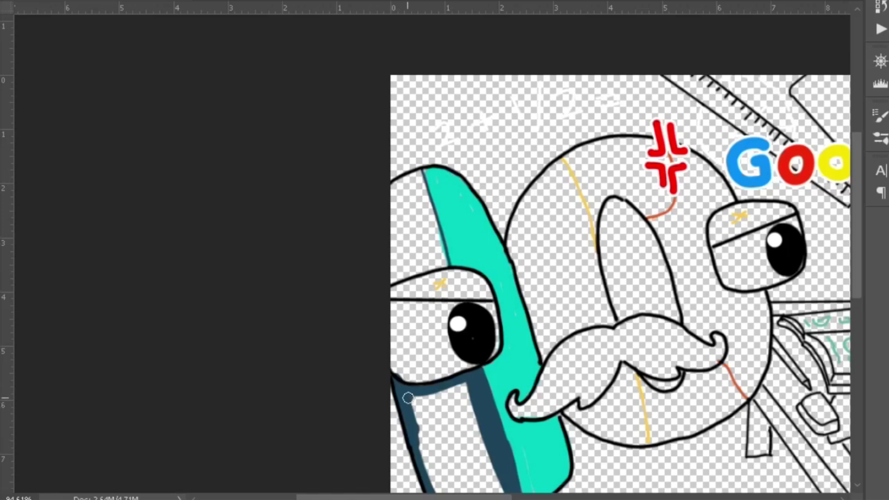
Step: Paint the remaining upper and lower sections of the number 1 dark navy blue
drag(857, 210, 857, 228)
mouse_move(428, 357)
mouse_down()
mouse_move(455, 351)
mouse_move(456, 449)
mouse_move(466, 365)
mouse_move(472, 437)
mouse_up()
mouse_move(442, 213)
mouse_down()
mouse_move(419, 125)
mouse_move(398, 217)
mouse_move(424, 137)
mouse_up()
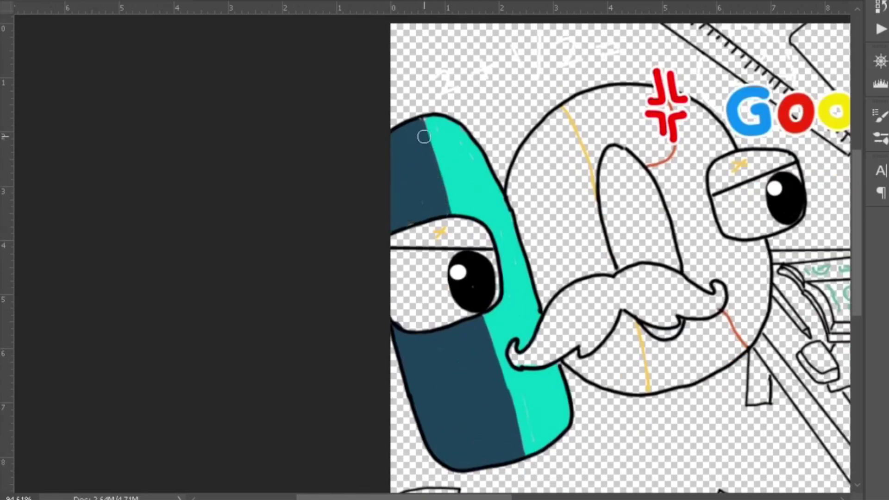
Step: Paint the eyes of the 1 and the large 0 with golden-yellow lids and white eyeballs shaded light grey along the lower edge
drag(478, 243, 457, 230)
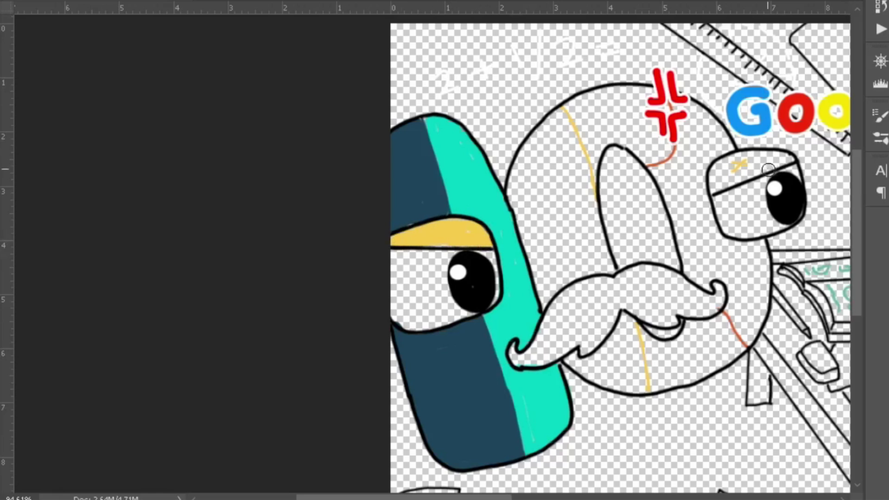
drag(768, 170, 731, 163)
mouse_move(789, 180)
mouse_down()
mouse_move(741, 192)
mouse_move(745, 229)
mouse_move(773, 190)
mouse_up()
mouse_move(488, 300)
mouse_down()
mouse_move(411, 323)
mouse_move(487, 256)
mouse_move(446, 272)
mouse_up()
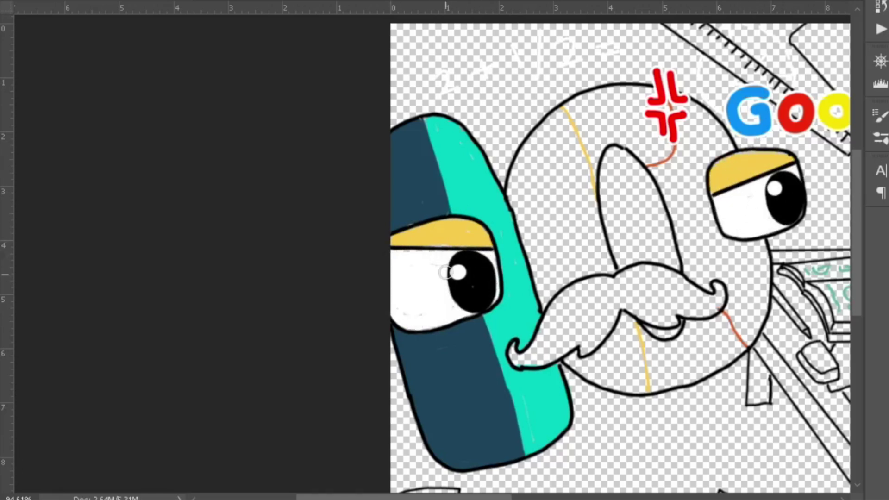
drag(477, 309, 393, 324)
drag(786, 222, 755, 230)
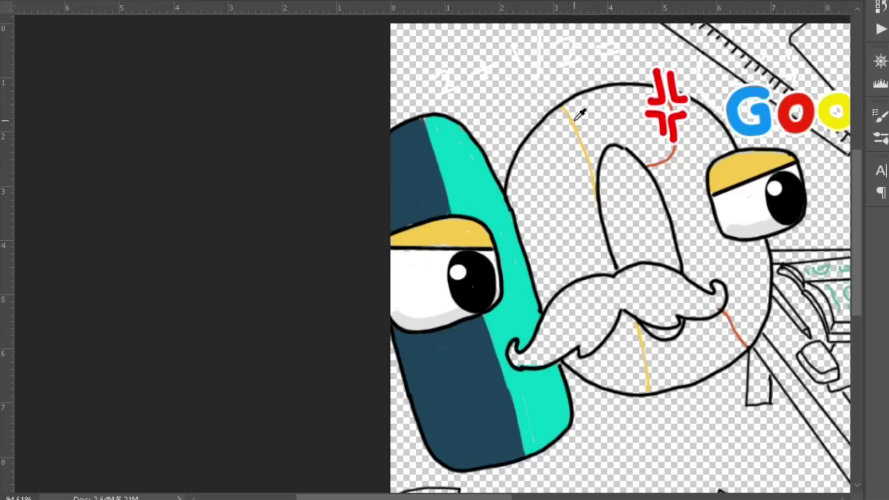
Step: Fill the left band of the large 0, above and below the moustache, with pale cream yellow
mouse_move(584, 192)
mouse_down()
mouse_move(564, 131)
mouse_move(595, 213)
mouse_up()
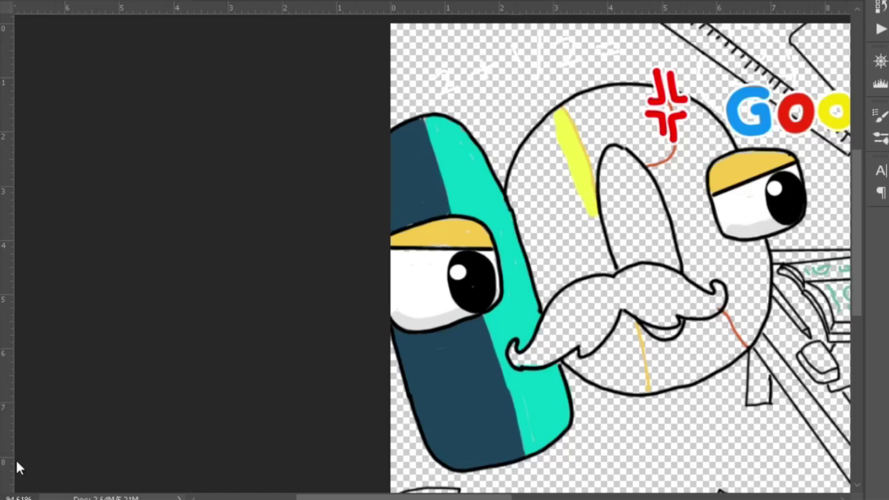
mouse_move(574, 149)
mouse_down()
mouse_move(550, 138)
mouse_move(602, 256)
mouse_move(540, 281)
mouse_move(527, 244)
mouse_move(549, 134)
mouse_move(606, 268)
mouse_move(549, 183)
mouse_up()
mouse_move(634, 340)
mouse_down()
mouse_move(607, 382)
mouse_move(619, 331)
mouse_up()
Step: Paint the right band of the large 0 burnt orange and its middle band golden yellow
scroll(564, 459, right, 5)
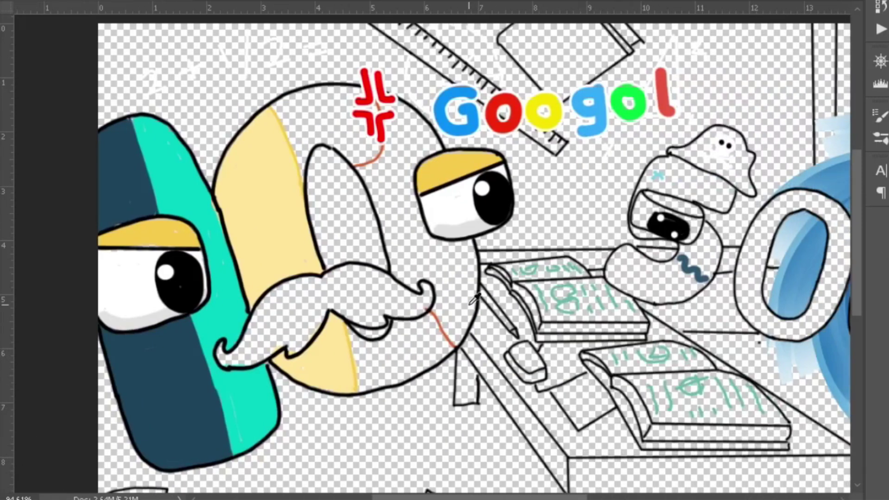
drag(388, 113, 364, 169)
mouse_move(404, 112)
mouse_down()
mouse_move(416, 219)
mouse_move(463, 245)
mouse_move(468, 316)
mouse_move(455, 342)
mouse_move(436, 280)
mouse_move(413, 283)
mouse_move(388, 229)
mouse_move(424, 147)
mouse_move(462, 260)
mouse_move(460, 301)
mouse_move(400, 244)
mouse_move(406, 156)
mouse_up()
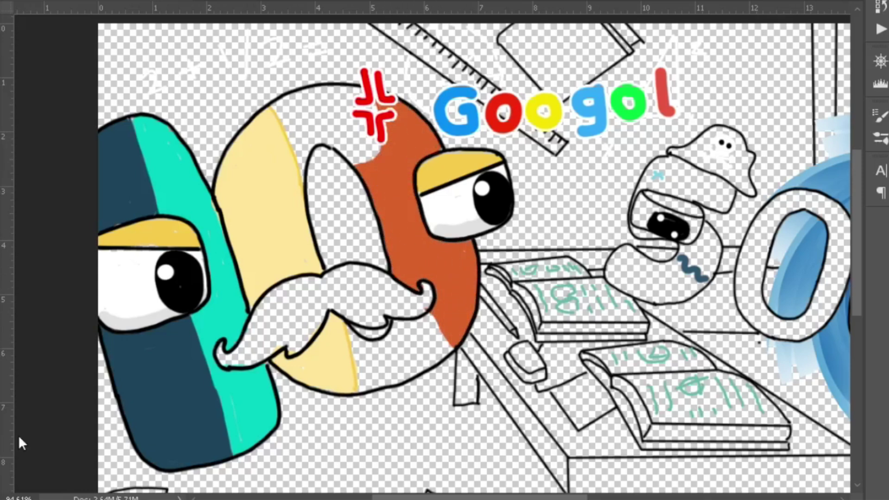
mouse_move(347, 126)
mouse_down()
mouse_move(298, 147)
mouse_move(286, 126)
mouse_move(336, 97)
mouse_move(363, 98)
mouse_move(373, 138)
mouse_move(335, 136)
mouse_up()
mouse_move(302, 174)
mouse_down()
mouse_move(324, 111)
mouse_move(352, 146)
mouse_up()
Step: Color the moustache dark grey and shade its lower edges with a darker tone
mouse_move(428, 301)
mouse_down()
mouse_move(423, 323)
mouse_move(442, 347)
mouse_move(413, 369)
mouse_move(364, 381)
mouse_move(422, 309)
mouse_move(375, 277)
mouse_move(271, 302)
mouse_move(228, 360)
mouse_move(251, 361)
mouse_move(284, 304)
mouse_move(303, 338)
mouse_move(327, 309)
mouse_move(364, 321)
mouse_move(389, 289)
mouse_move(352, 299)
mouse_move(319, 289)
mouse_up()
mouse_move(388, 292)
mouse_down()
mouse_move(379, 312)
mouse_move(338, 307)
mouse_move(282, 344)
mouse_move(221, 344)
mouse_up()
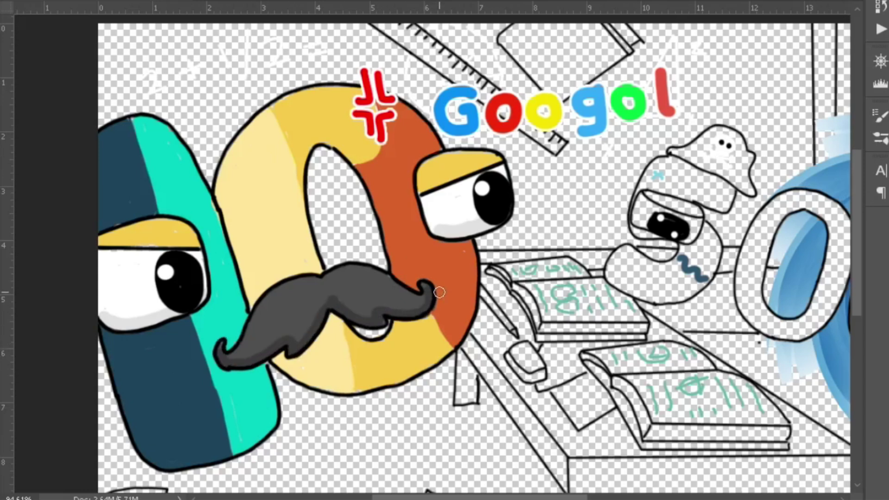
Step: Add darker shading along the right and lower edges of the 1 and the large 0, matching each band's color
drag(182, 151, 230, 271)
key(ctrl+z)
drag(212, 207, 243, 316)
mouse_move(266, 370)
mouse_down()
mouse_move(226, 453)
mouse_move(166, 448)
mouse_up()
drag(362, 171, 394, 270)
drag(445, 340, 359, 388)
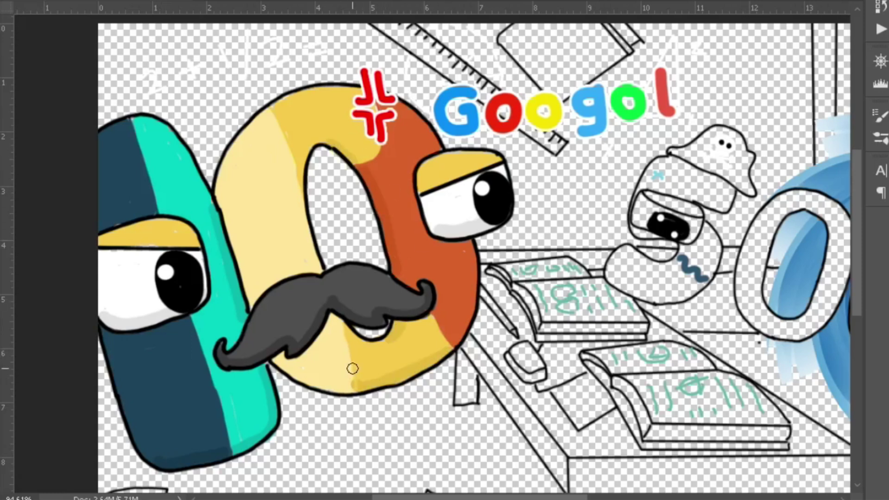
drag(473, 286, 455, 343)
drag(352, 385, 298, 373)
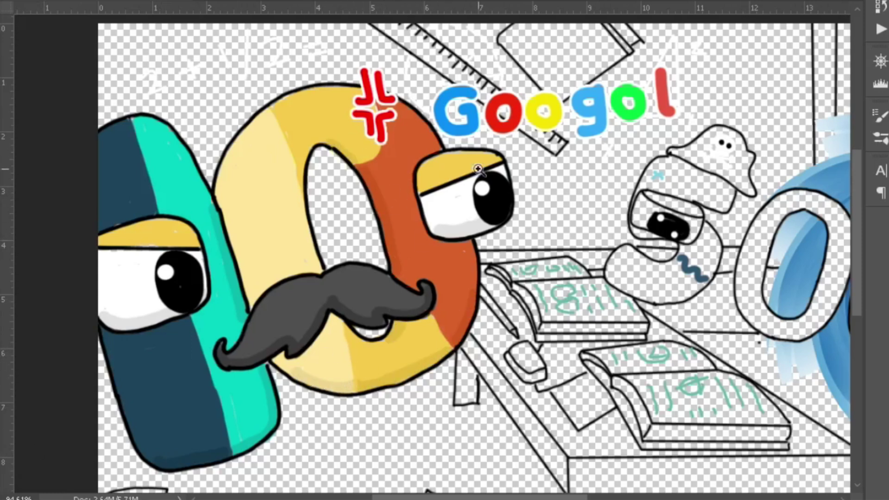
Step: Fill the 5 and the three zeros beside it with light turquoise
scroll(477, 171, right, 5)
mouse_move(271, 180)
mouse_down()
mouse_move(336, 200)
mouse_move(243, 205)
mouse_move(296, 288)
mouse_move(317, 297)
mouse_move(301, 320)
mouse_move(253, 329)
mouse_move(221, 279)
mouse_move(281, 304)
mouse_move(222, 300)
mouse_up()
mouse_move(423, 222)
mouse_down()
mouse_move(368, 278)
mouse_move(364, 331)
mouse_move(403, 370)
mouse_move(479, 301)
mouse_move(481, 246)
mouse_move(427, 212)
mouse_up()
mouse_move(568, 250)
mouse_down()
mouse_move(525, 264)
mouse_move(491, 352)
mouse_move(511, 387)
mouse_up()
mouse_move(569, 259)
mouse_down()
mouse_move(608, 308)
mouse_move(570, 401)
mouse_move(560, 368)
mouse_up()
scroll(370, 254, right, 3)
mouse_move(593, 311)
mouse_down()
mouse_move(599, 364)
mouse_move(553, 429)
mouse_move(518, 438)
mouse_move(491, 359)
mouse_move(505, 329)
mouse_move(573, 293)
mouse_move(544, 306)
mouse_move(501, 386)
mouse_move(558, 421)
mouse_up()
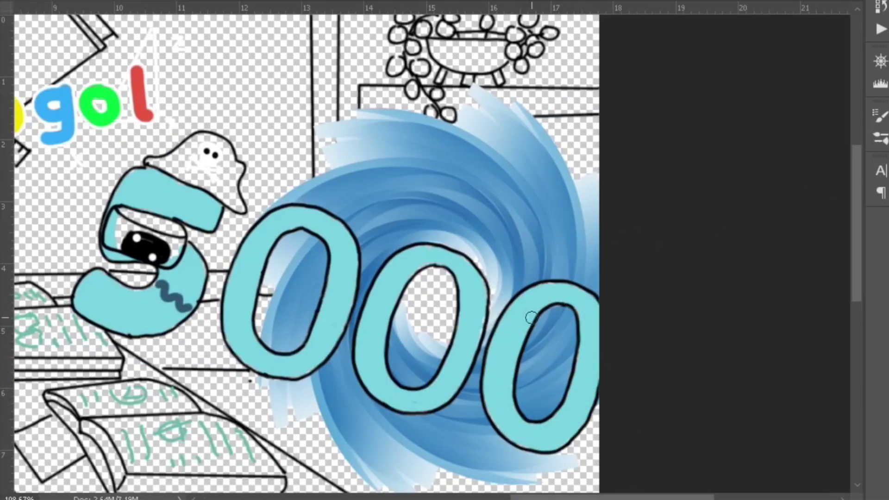
Step: Paint dark teal patches on the second and third zeros of the 5000
drag(481, 300, 472, 342)
mouse_move(595, 342)
mouse_down()
mouse_move(584, 364)
mouse_move(593, 380)
mouse_up()
drag(530, 442, 554, 440)
drag(511, 315, 502, 343)
mouse_move(399, 301)
mouse_down()
mouse_move(389, 324)
mouse_move(370, 287)
mouse_up()
drag(384, 277, 396, 264)
drag(373, 384, 403, 403)
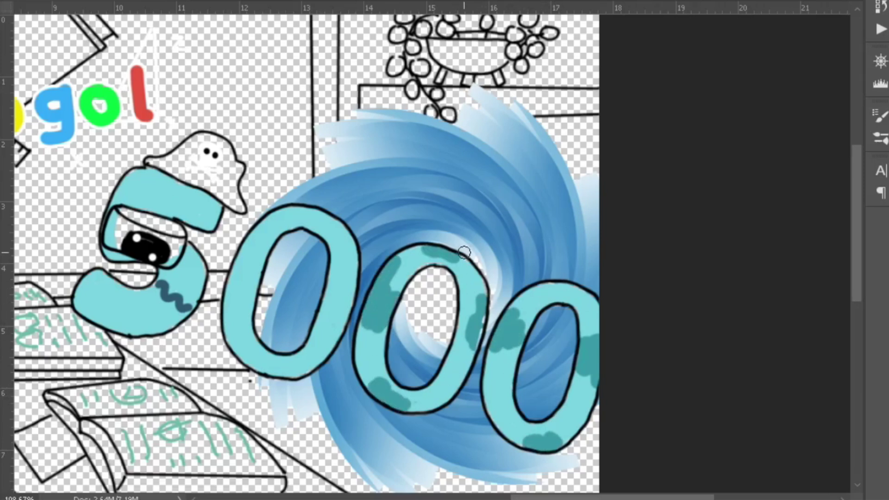
Step: Paint dark teal patches on the first zero and on the 5
drag(260, 234, 247, 292)
drag(357, 271, 335, 299)
mouse_move(315, 356)
mouse_down()
mouse_move(308, 373)
mouse_move(294, 371)
mouse_up()
drag(229, 338, 237, 349)
drag(187, 205, 166, 210)
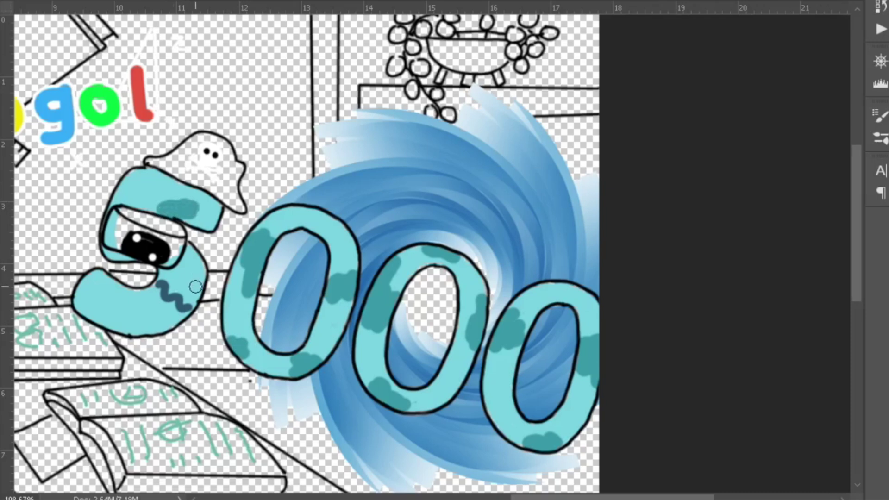
drag(190, 308, 162, 324)
drag(99, 289, 112, 306)
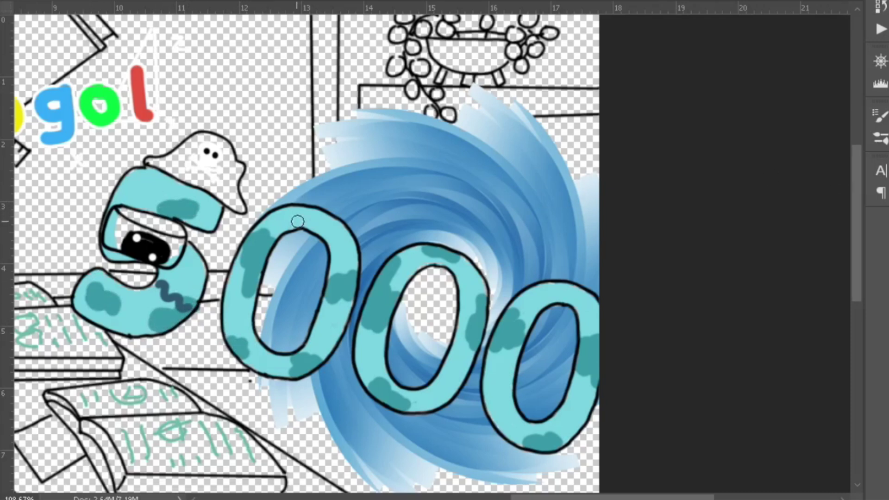
Step: Add pale cyan highlight spots across the digits of the 5000
drag(298, 221, 323, 225)
drag(242, 309, 236, 317)
click(268, 362)
drag(337, 321, 328, 336)
drag(424, 262, 413, 271)
drag(375, 354, 373, 361)
drag(457, 365, 446, 387)
drag(506, 390, 506, 406)
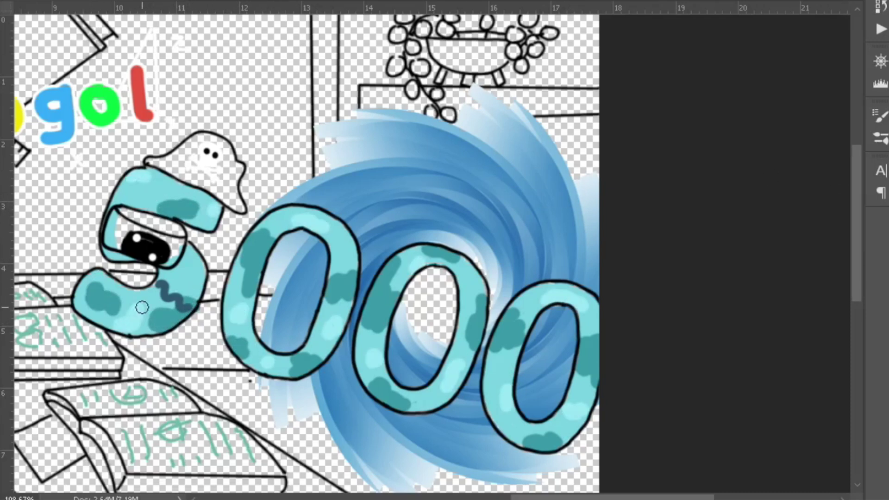
Step: Color the 5's pirate hat black and paint its eye white with a dark teal lid
drag(238, 111, 555, 120)
mouse_move(433, 185)
mouse_down()
mouse_move(504, 297)
mouse_move(496, 234)
mouse_move(432, 177)
mouse_move(387, 232)
mouse_move(438, 192)
mouse_up()
drag(477, 167, 552, 162)
Step: Fill the pages of the two open books on the table with white
drag(394, 379, 321, 342)
drag(253, 339, 370, 436)
drag(255, 368, 246, 397)
drag(593, 99, 611, 107)
mouse_move(329, 318)
mouse_down()
mouse_move(256, 324)
mouse_move(299, 390)
mouse_move(423, 376)
mouse_move(326, 389)
mouse_move(429, 388)
mouse_up()
drag(857, 246, 856, 276)
mouse_move(463, 324)
mouse_down()
mouse_move(488, 343)
mouse_move(411, 340)
mouse_move(558, 377)
mouse_move(583, 398)
mouse_move(477, 430)
mouse_move(509, 373)
mouse_move(435, 416)
mouse_move(385, 356)
mouse_up()
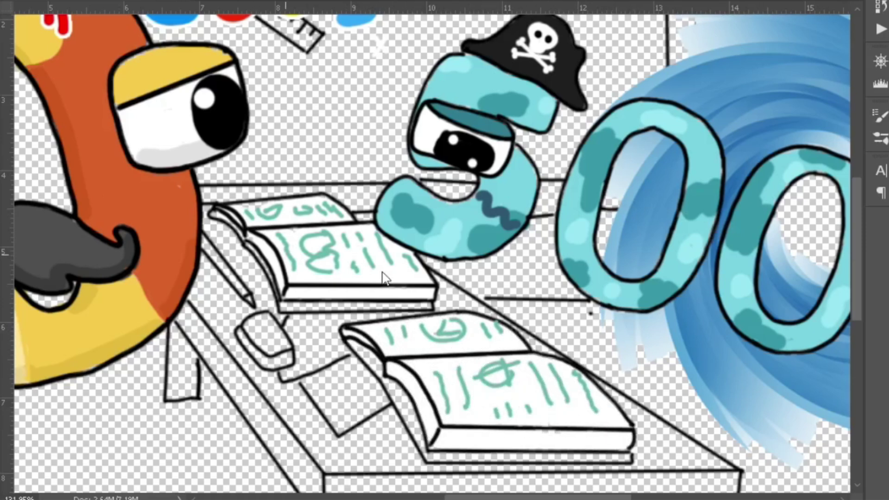
Step: Color the rear book's cover magenta purple and the front book's cover blue-violet
drag(235, 213, 227, 221)
shift+click(440, 297)
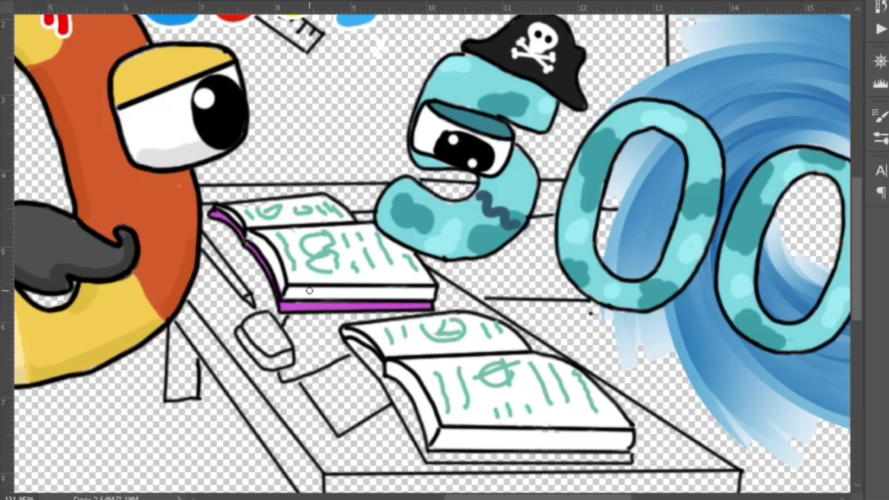
drag(367, 351, 390, 387)
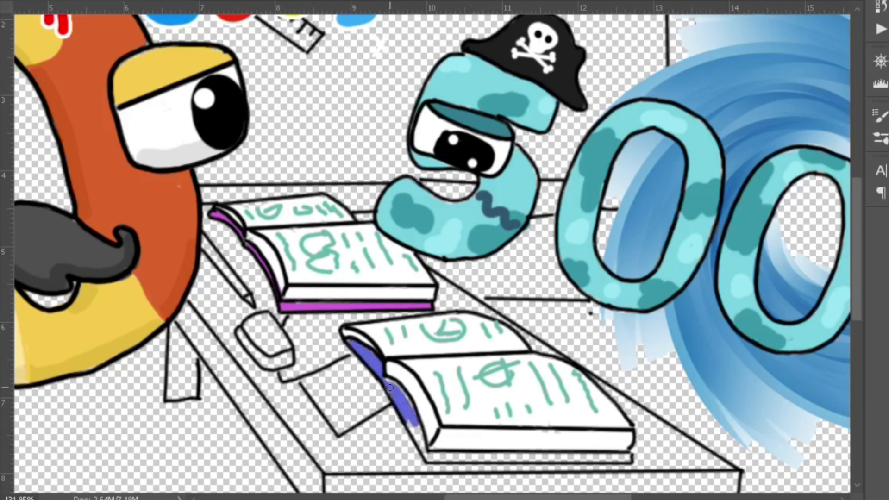
shift+click(630, 459)
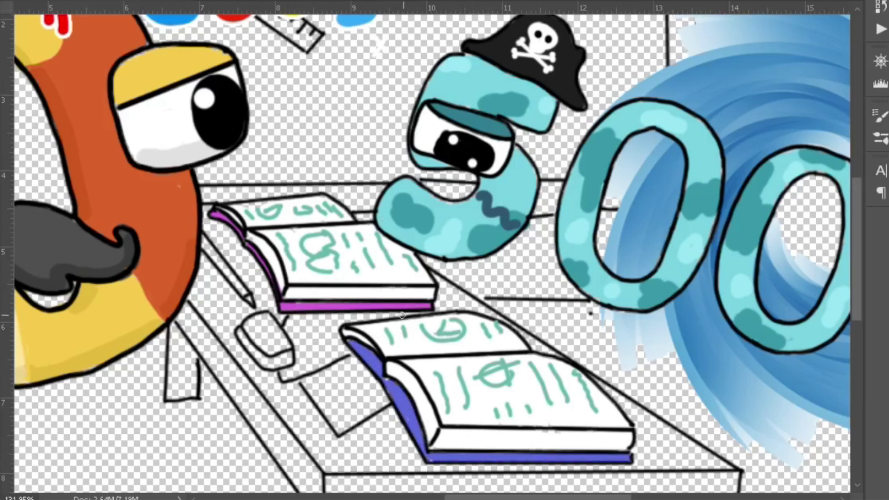
Step: Paint the loose papers on the table white and shade the books' page edges and the paper fold light grey
mouse_move(355, 323)
mouse_down()
mouse_move(357, 408)
mouse_move(295, 327)
mouse_up()
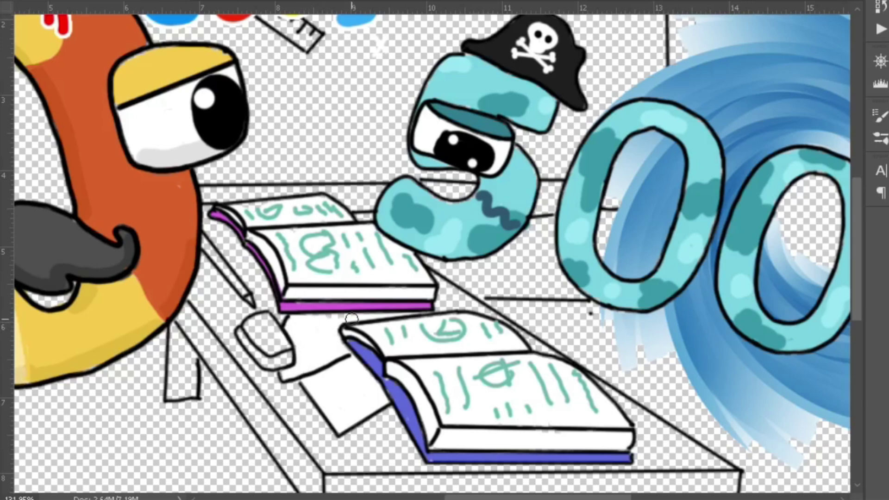
mouse_move(620, 438)
mouse_down()
mouse_move(433, 431)
mouse_move(350, 334)
mouse_up()
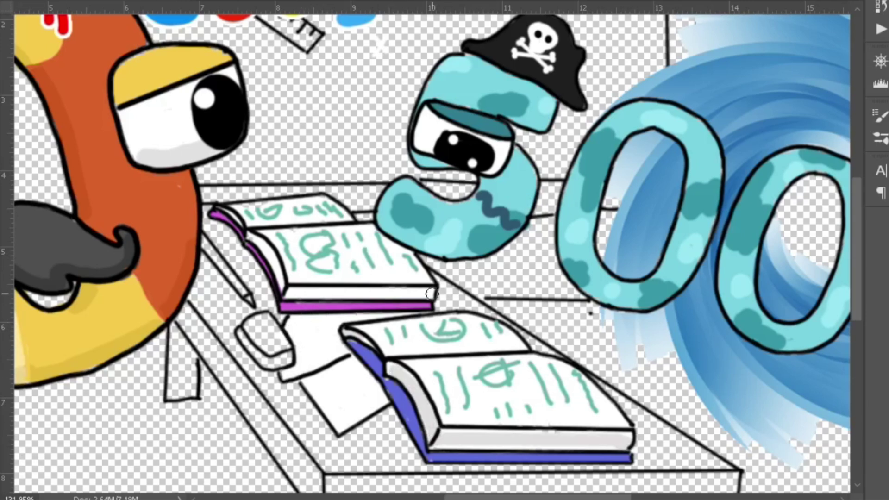
drag(432, 293, 251, 238)
drag(353, 357, 306, 379)
Step: Color the eraser on the table light green and the pencil yellow
mouse_move(247, 335)
mouse_down()
mouse_move(272, 334)
mouse_move(272, 353)
mouse_move(260, 330)
mouse_move(278, 347)
mouse_up()
drag(206, 238, 248, 296)
scroll(440, 209, down, 5)
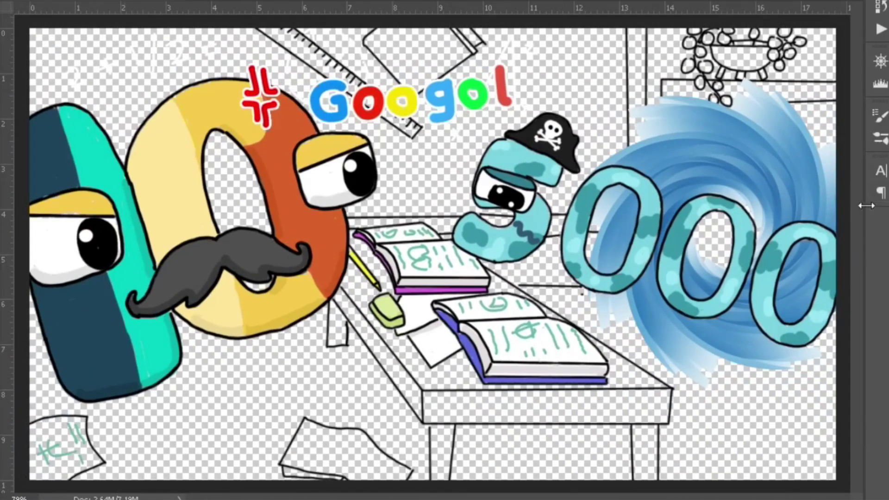
Step: Paint the sheet on the floor white and the fallen book's cover red with a darker fold
scroll(74, 440, up, 2)
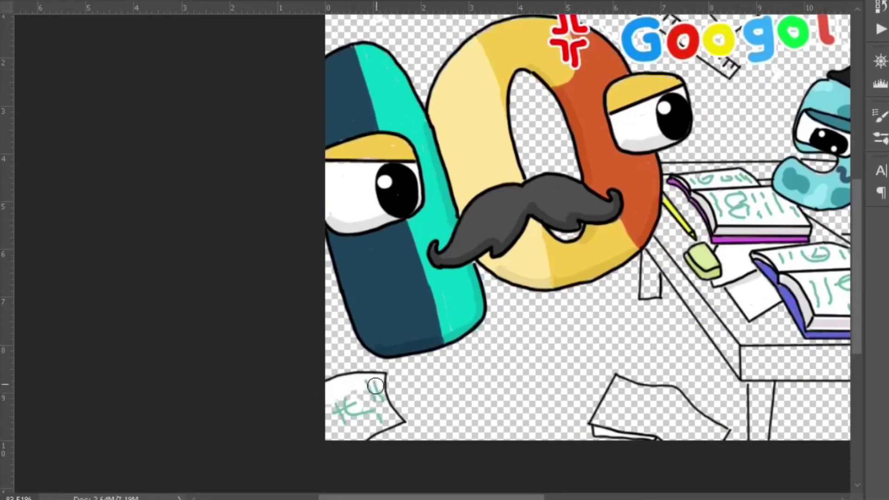
mouse_move(401, 412)
mouse_down()
mouse_move(576, 200)
mouse_move(563, 161)
mouse_up()
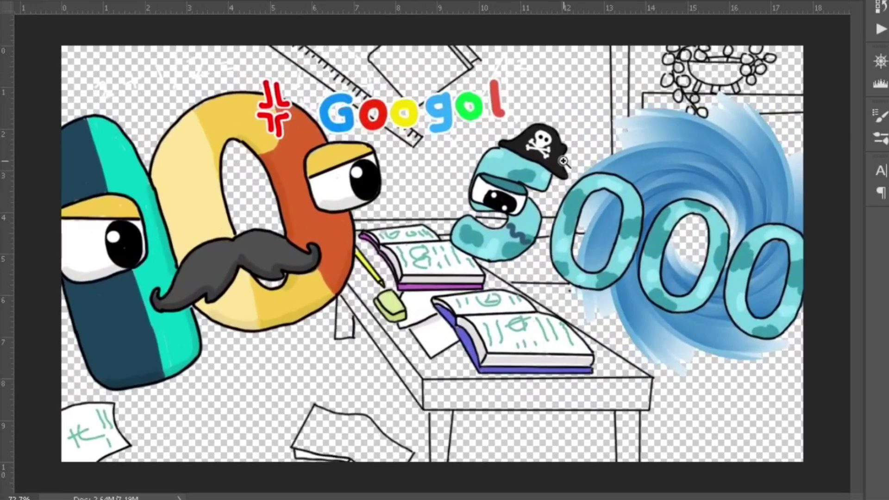
mouse_move(301, 436)
mouse_down()
mouse_move(407, 449)
mouse_move(340, 449)
mouse_move(362, 439)
mouse_up()
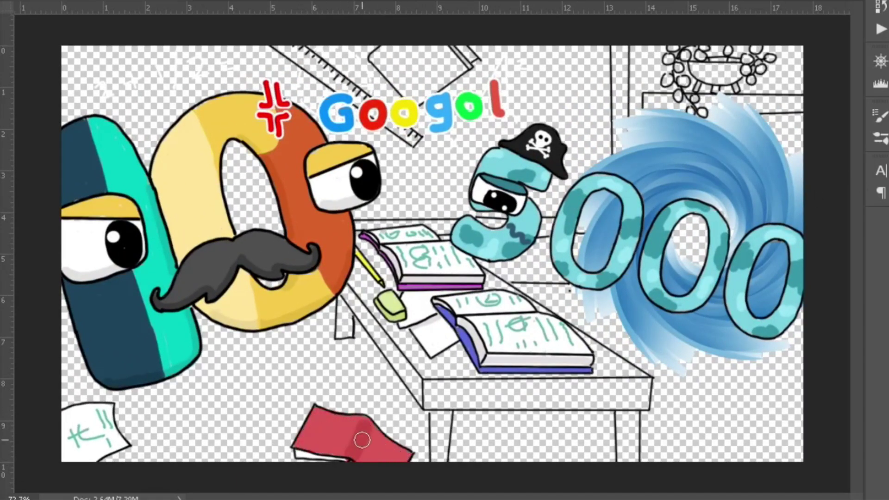
Step: Fill the cover of the book above the Googol lettering with yellow-green
scroll(536, 118, up, 4)
drag(853, 157, 853, 87)
mouse_move(319, 250)
mouse_down()
mouse_move(333, 273)
mouse_move(381, 271)
mouse_move(417, 236)
mouse_up()
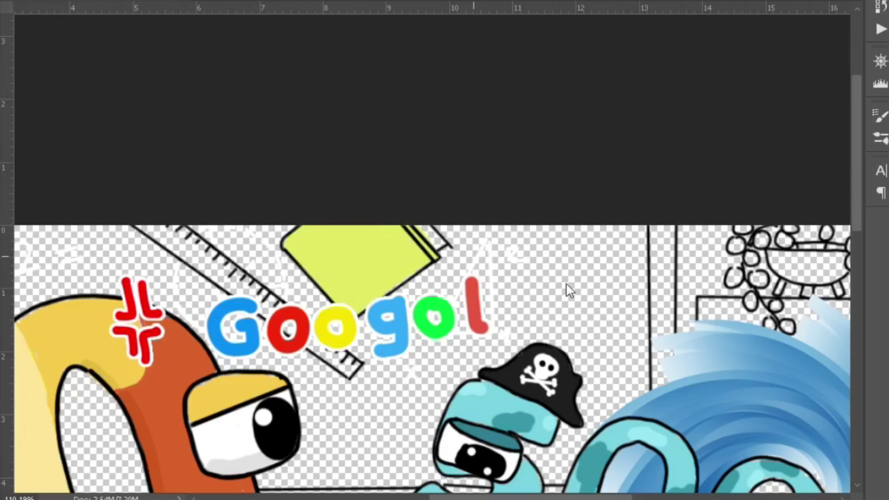
Step: Paint the wall shelf dark brown and the plant pot tan
scroll(433, 239, down, 7)
scroll(530, 167, up, 8)
drag(514, 497, 591, 481)
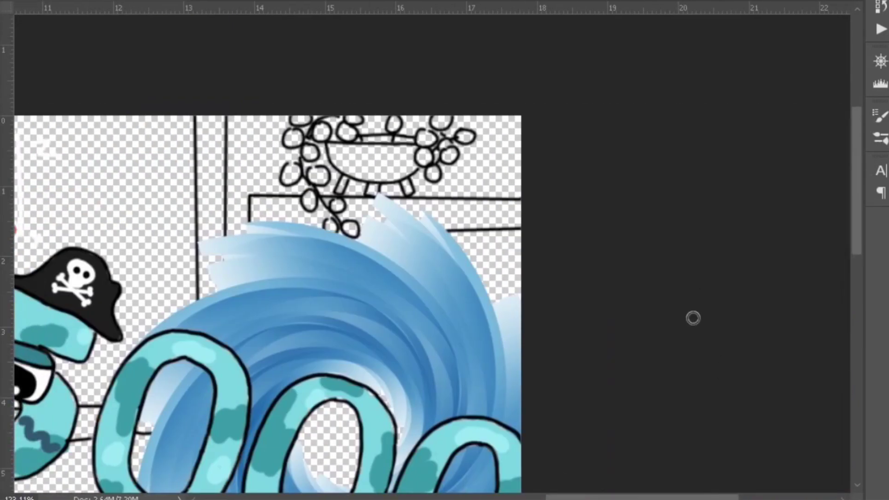
scroll(500, 216, up, 3)
mouse_move(531, 198)
mouse_down()
mouse_move(199, 214)
mouse_move(306, 239)
mouse_up()
mouse_move(284, 125)
mouse_down()
mouse_move(397, 139)
mouse_move(324, 118)
mouse_up()
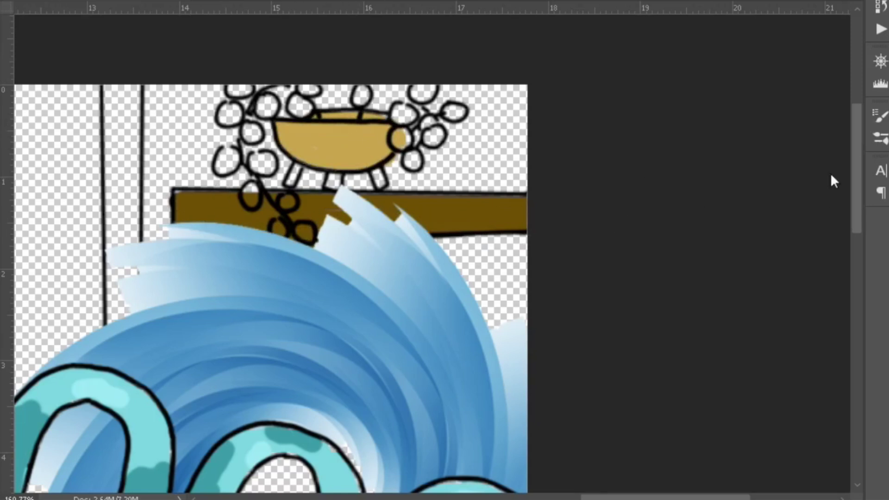
Step: Finish the tan pot and its legs and fill the hanging plant's leaves with green
mouse_move(411, 160)
mouse_down()
mouse_move(406, 139)
mouse_move(456, 110)
mouse_move(401, 114)
mouse_up()
mouse_move(294, 199)
mouse_down()
mouse_move(229, 159)
mouse_move(266, 104)
mouse_move(308, 87)
mouse_up()
drag(262, 160, 255, 167)
drag(229, 156, 223, 166)
drag(255, 133, 231, 116)
drag(296, 103, 304, 111)
drag(361, 93, 365, 101)
drag(399, 110, 430, 140)
mouse_move(412, 156)
mouse_down()
mouse_move(410, 163)
mouse_move(292, 152)
mouse_move(287, 184)
mouse_up()
drag(334, 176, 331, 187)
drag(375, 171, 382, 186)
Step: Color the ruler behind the Googol lettering blue-violet, with darker shading along its lower edge
key(ctrl+space)
mouse_move(713, 93)
mouse_down()
mouse_move(580, 67)
mouse_move(597, 55)
mouse_up()
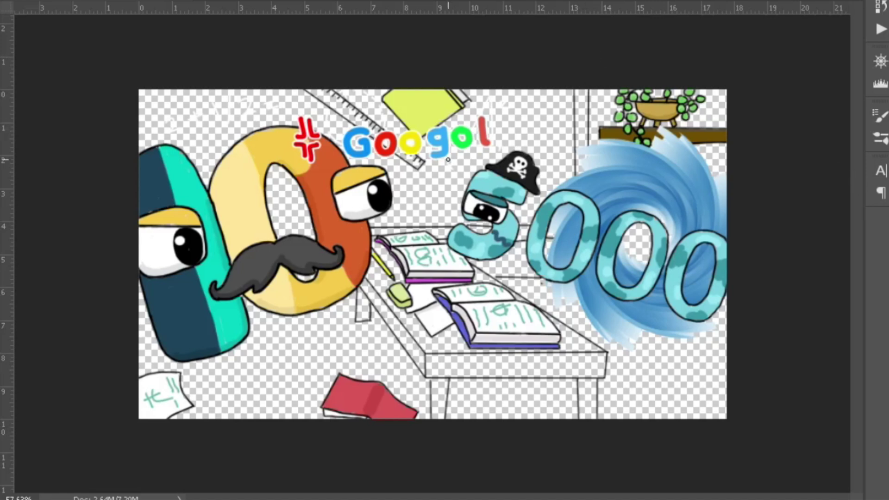
mouse_move(310, 92)
mouse_down()
mouse_move(419, 163)
mouse_move(475, 147)
mouse_up()
key(ctrl+space)
scroll(824, 138, up, 3)
mouse_move(257, 127)
mouse_down()
mouse_move(357, 189)
mouse_move(322, 159)
mouse_move(343, 162)
mouse_up()
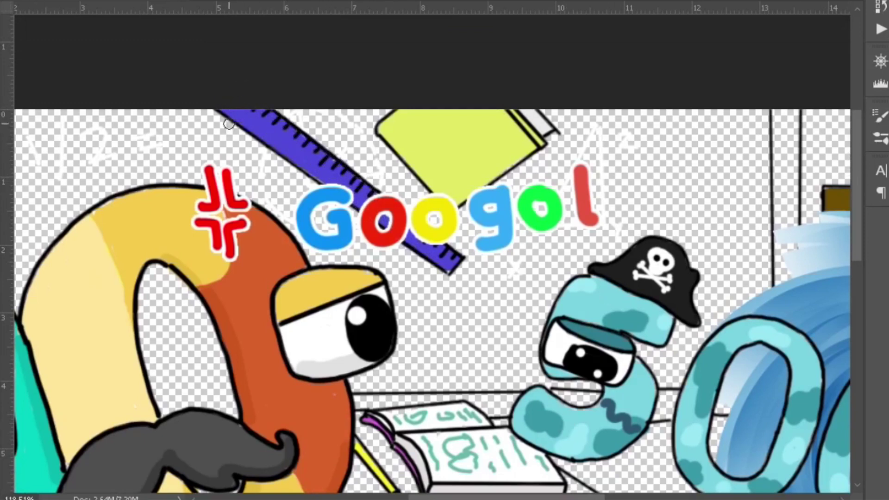
drag(229, 124, 451, 266)
Step: Fill the chalkboard behind the characters with dark green
key(ctrl+0)
mouse_move(604, 44)
mouse_down()
mouse_move(603, 162)
mouse_move(71, 49)
mouse_move(274, 79)
mouse_up()
mouse_move(70, 48)
mouse_down()
mouse_move(245, 185)
mouse_move(352, 203)
mouse_move(504, 69)
mouse_move(542, 134)
mouse_up()
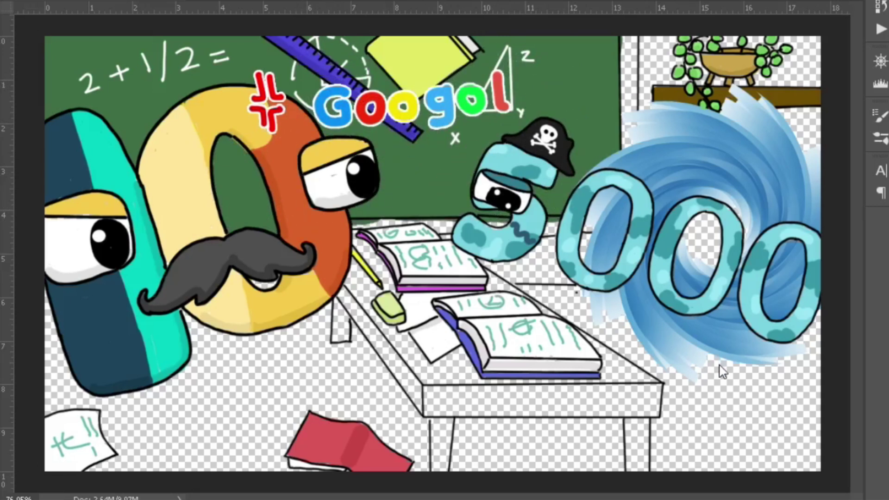
Step: Paint the chalkboard's right and lower wooden frame golden brown with darker brown shading
scroll(633, 82, up, 5)
drag(625, 109, 636, 331)
scroll(635, 331, down, 5)
drag(555, 271, 314, 264)
scroll(313, 264, left, 7)
drag(662, 271, 439, 269)
scroll(436, 205, down, 2)
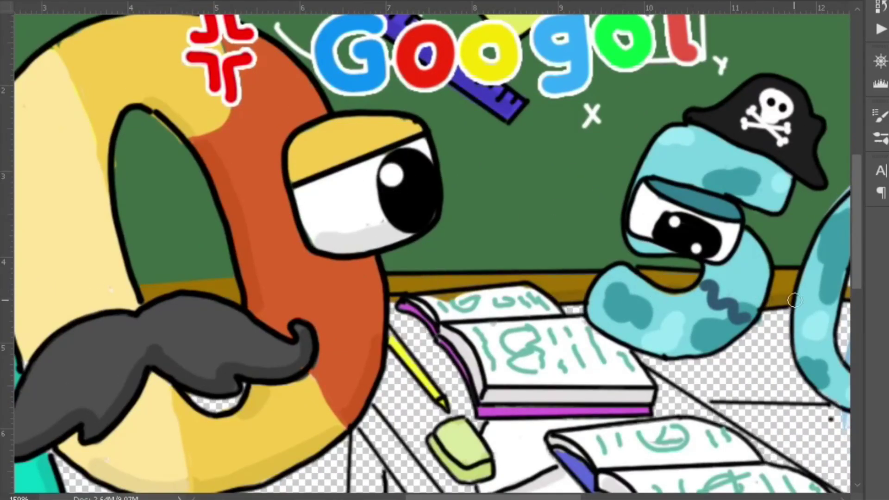
scroll(777, 296, right, 7)
scroll(644, 261, up, 5)
drag(626, 115, 628, 337)
scroll(644, 261, down, 5)
Step: Fill the table legs with dark brown
drag(220, 350, 232, 396)
scroll(232, 396, down, 5)
mouse_move(370, 361)
mouse_down()
mouse_move(368, 376)
mouse_move(388, 360)
mouse_up()
mouse_move(682, 370)
mouse_down()
mouse_move(694, 424)
mouse_move(686, 428)
mouse_up()
Step: Paint the table's side and front boards medium brown
drag(225, 170, 352, 345)
drag(710, 332, 361, 350)
mouse_move(706, 311)
mouse_down()
mouse_move(354, 310)
mouse_move(230, 159)
mouse_up()
mouse_move(231, 160)
mouse_down()
mouse_move(334, 303)
mouse_move(706, 318)
mouse_up()
drag(366, 347, 714, 314)
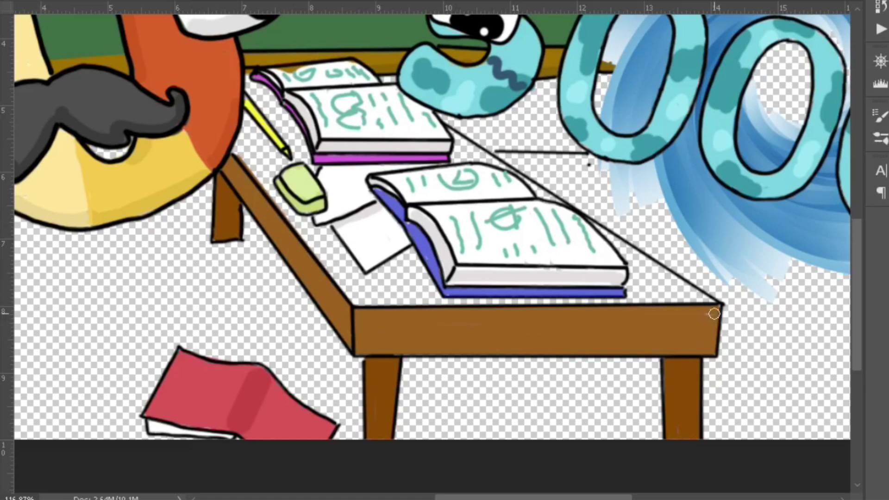
Step: Fill the tabletop with lighter brown and add darker shadows around the books and papers
drag(236, 148, 696, 299)
mouse_move(444, 132)
mouse_down()
mouse_move(247, 130)
mouse_move(296, 181)
mouse_move(620, 273)
mouse_move(399, 284)
mouse_move(400, 252)
mouse_up()
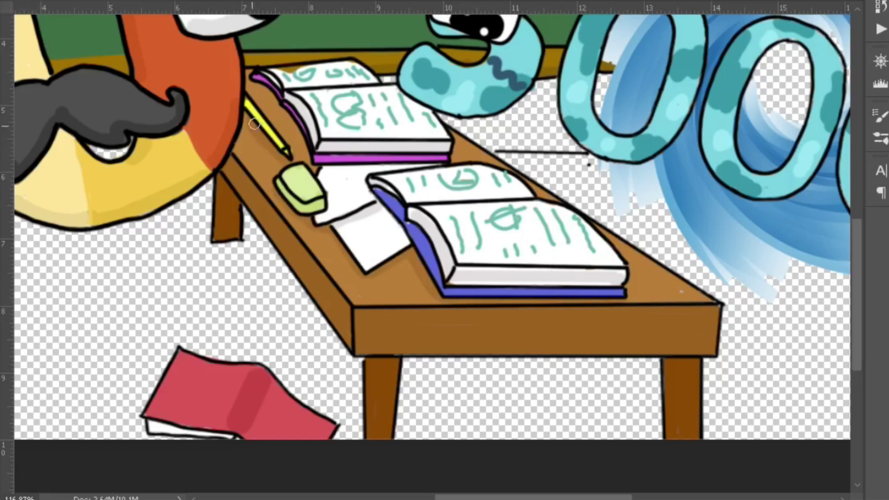
Step: Paint the floor dark greyish purple and the wall behind the shelf and whirlpool lilac
key(ctrl+0)
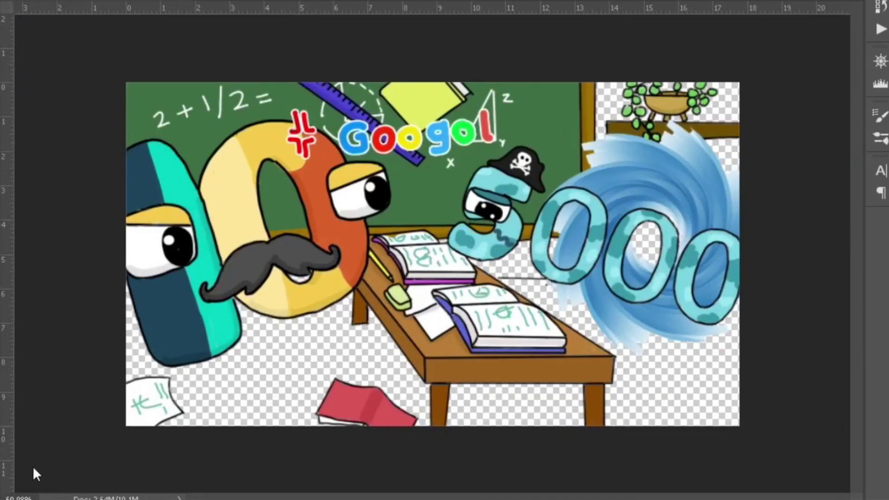
mouse_move(472, 410)
mouse_down()
mouse_move(726, 315)
mouse_move(304, 370)
mouse_move(175, 403)
mouse_move(168, 423)
mouse_up()
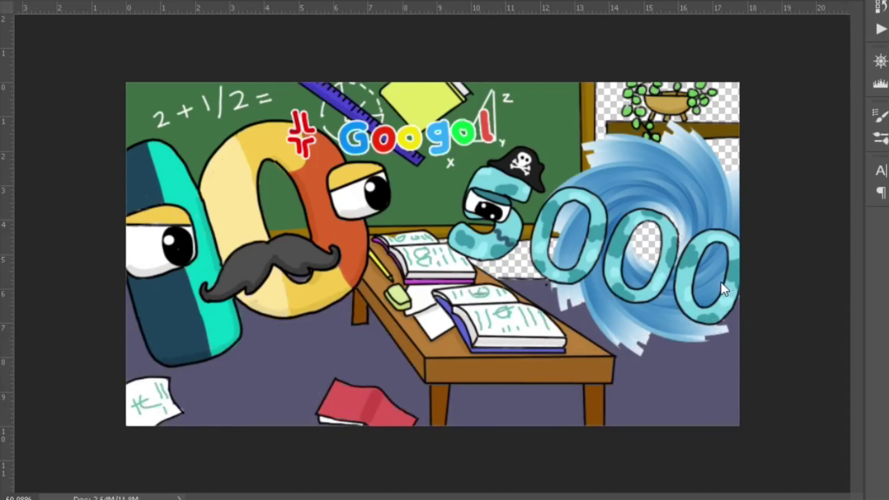
mouse_move(744, 174)
mouse_down()
mouse_move(732, 199)
mouse_move(561, 246)
mouse_move(718, 155)
mouse_up()
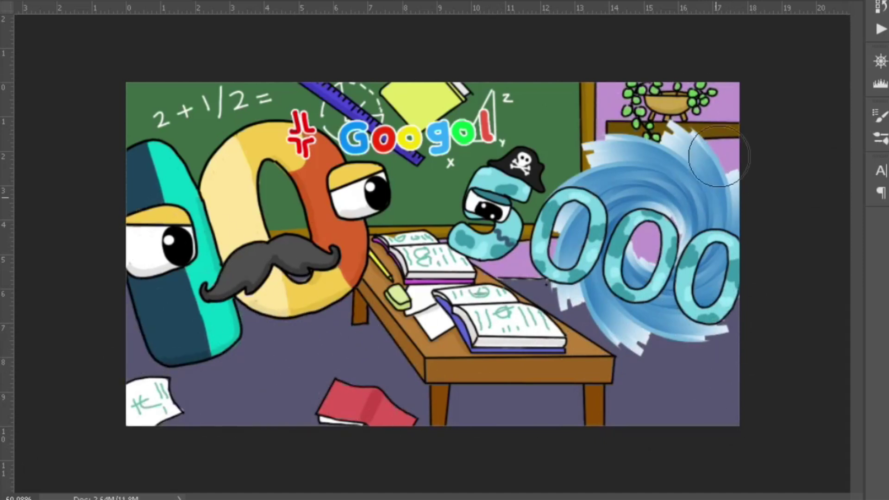
Step: Paint dark purple floor shadows beside the table and beneath the large characters and the 5000, using a smaller brush
key(bracketleft)
key(bracketleft)
key(bracketleft)
key(bracketleft)
key(bracketleft)
key(bracketleft)
key(bracketleft)
key(bracketleft)
key(bracketleft)
mouse_move(352, 321)
mouse_down()
mouse_move(435, 443)
mouse_move(367, 323)
mouse_up()
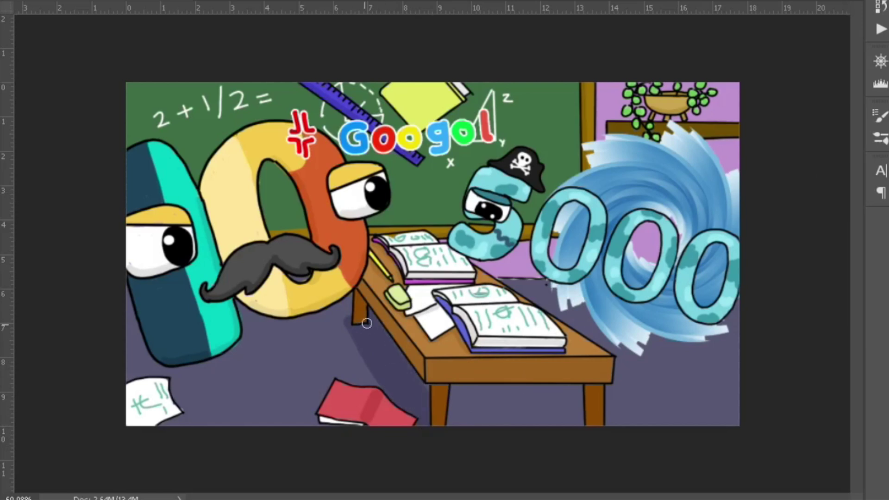
drag(611, 377, 693, 367)
mouse_move(208, 366)
mouse_down()
mouse_move(301, 360)
mouse_move(321, 369)
mouse_move(324, 398)
mouse_up()
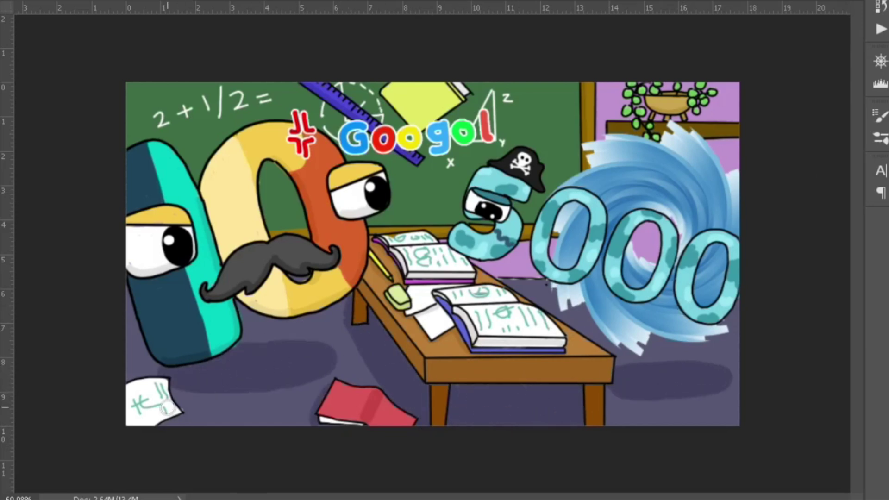